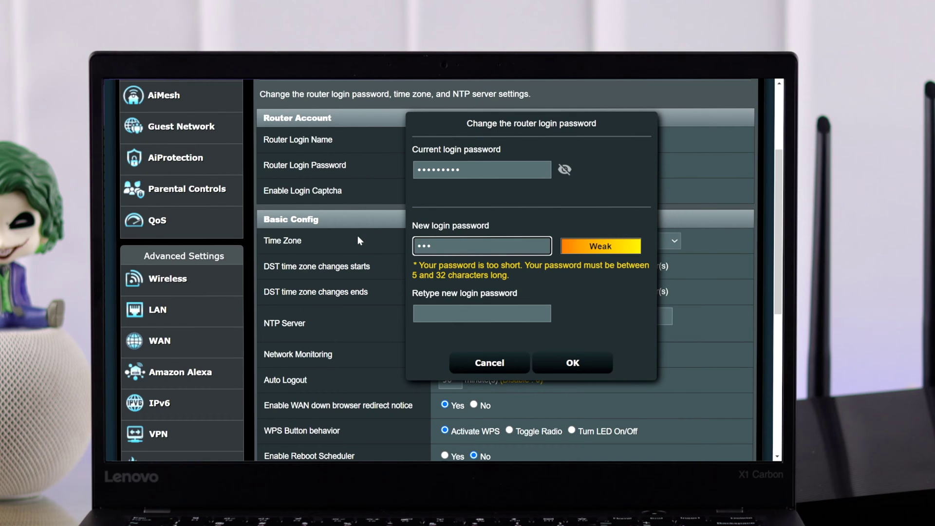
{"action": "type", "text": "****"}
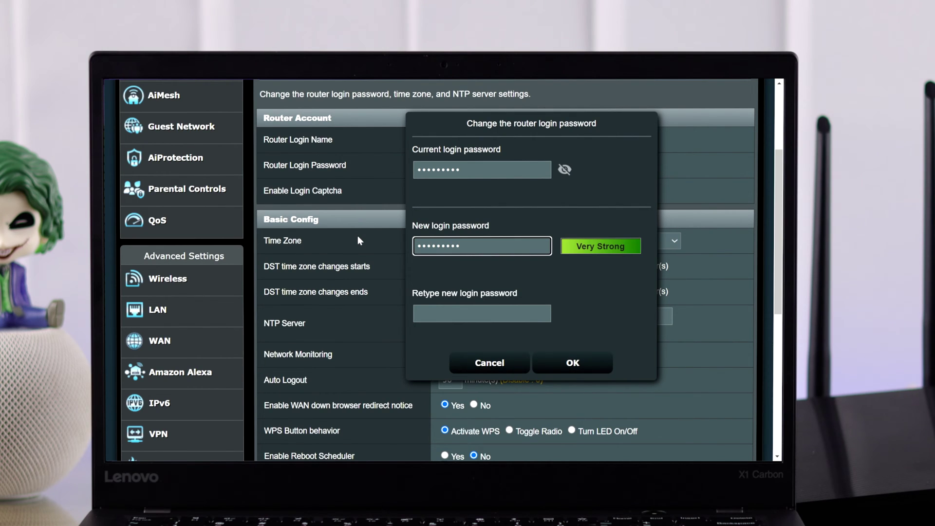
Close Quick Settings, load asusrouter.com in Chrome and sign in with the saved FixTSN login.
{"action": "left_click", "coordinate": [445, 314]}
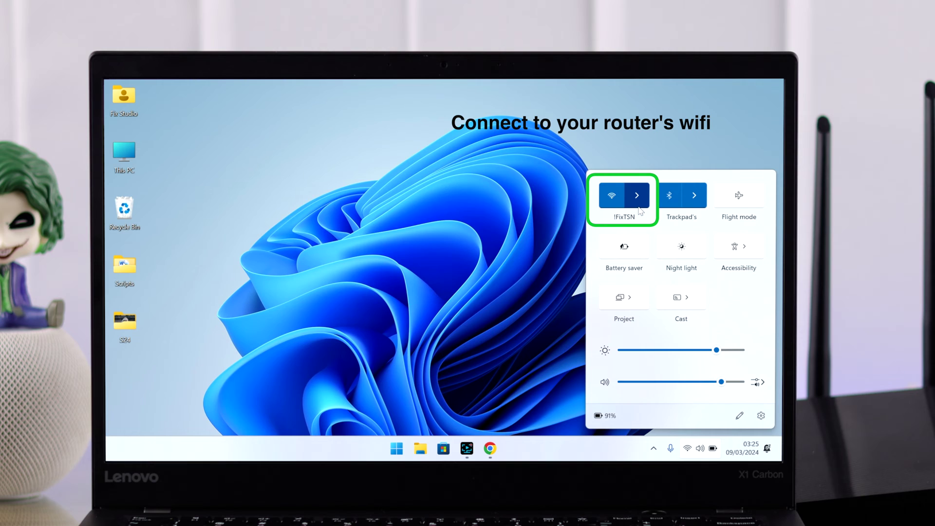
{"action": "left_click", "coordinate": [521, 345]}
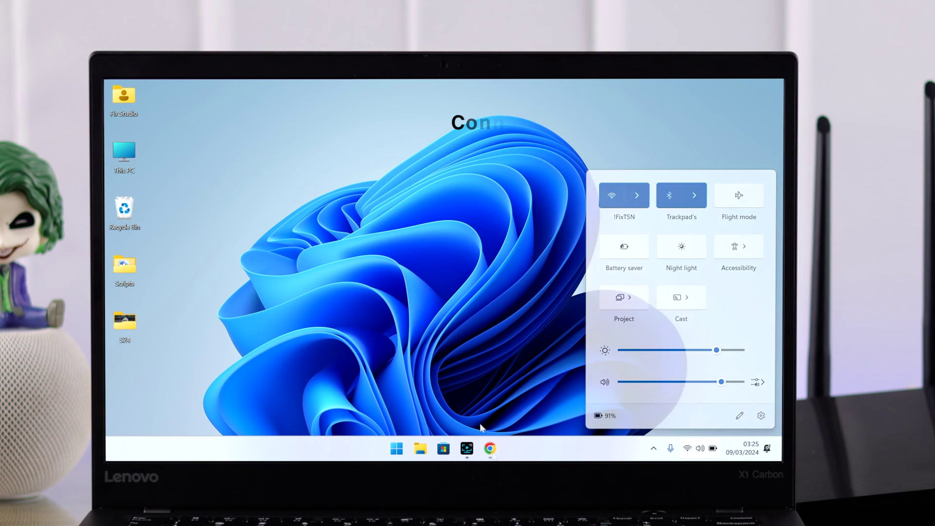
{"action": "left_click", "coordinate": [491, 448]}
{"action": "type", "text": "asusrou"}
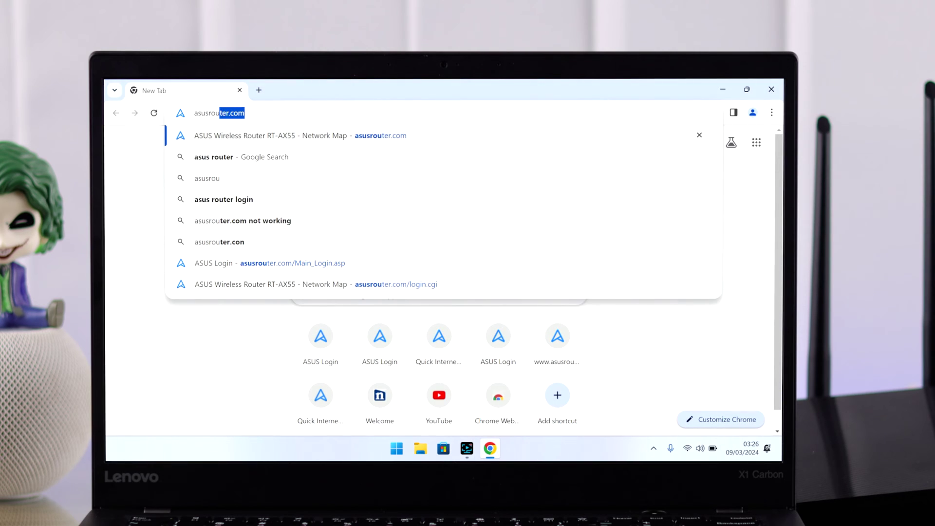
{"action": "type", "text": "ter.com"}
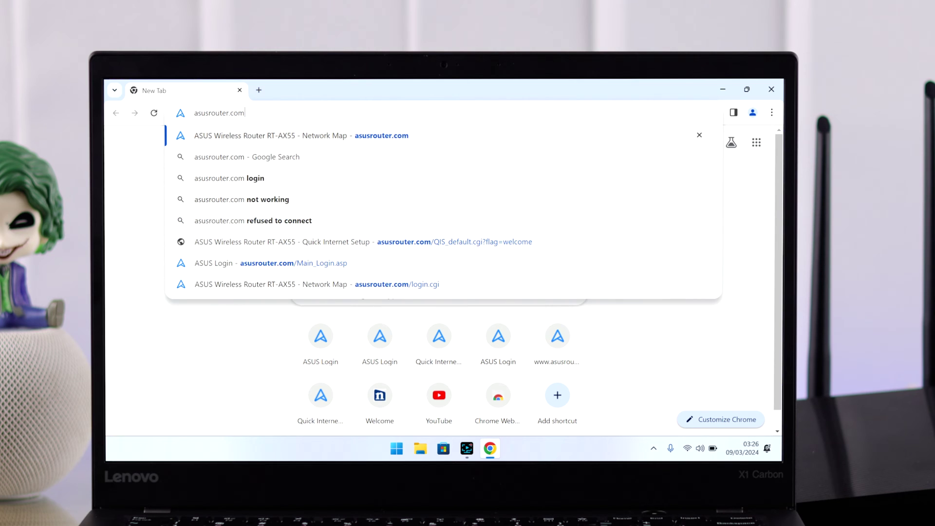
{"action": "key", "text": "Return"}
{"action": "type", "text": "Fi"}
{"action": "left_click", "coordinate": [394, 384]}
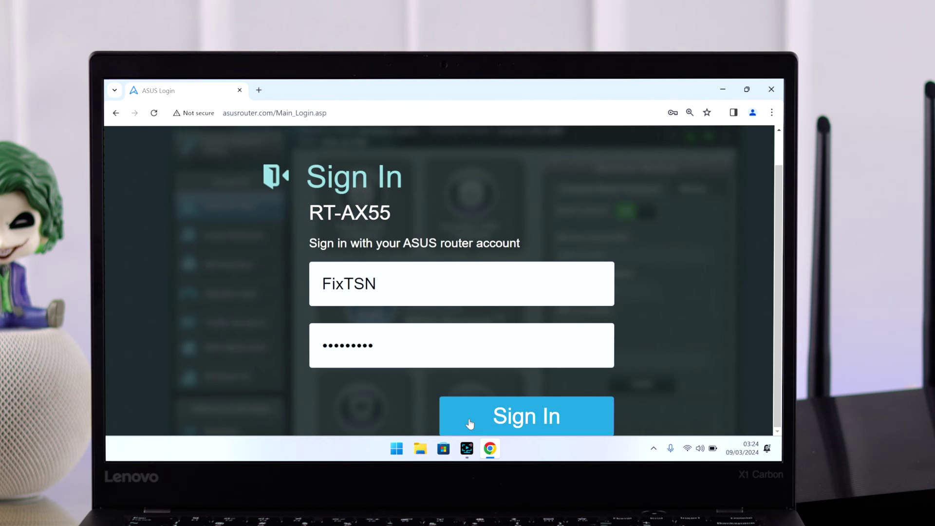
{"action": "key", "text": "Return"}
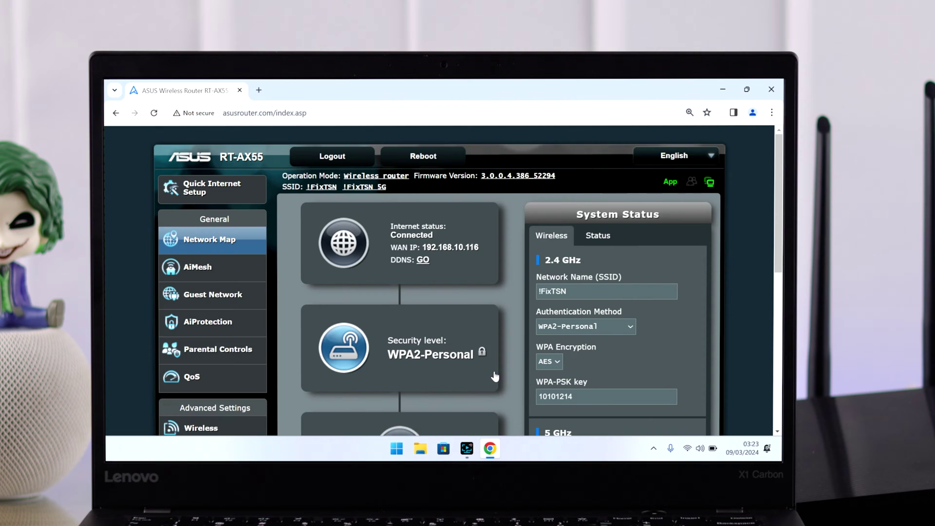
{"action": "scroll", "coordinate": [496, 391], "scroll_direction": "down", "scroll_amount": 2}
{"action": "scroll", "coordinate": [492, 365], "scroll_direction": "down", "scroll_amount": 3}
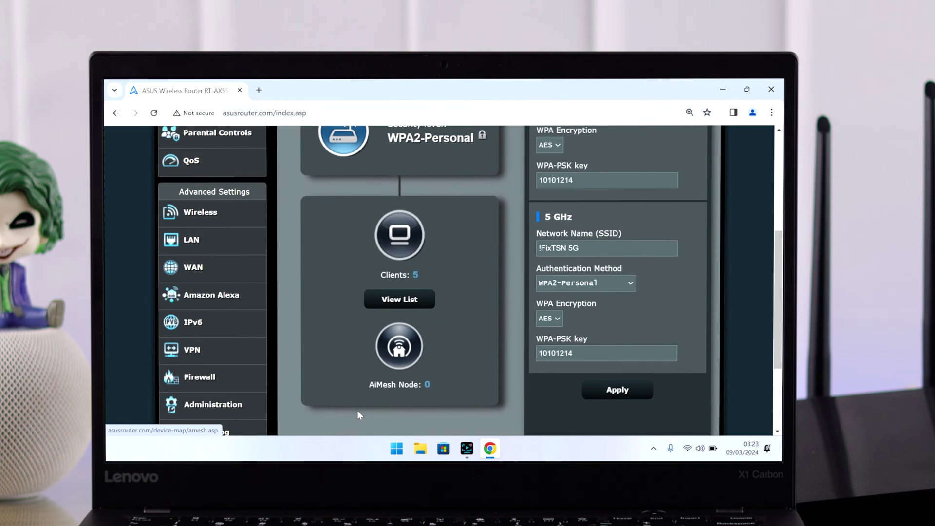
Go to Advanced Settings > Administration > System.
{"action": "left_click", "coordinate": [212, 406]}
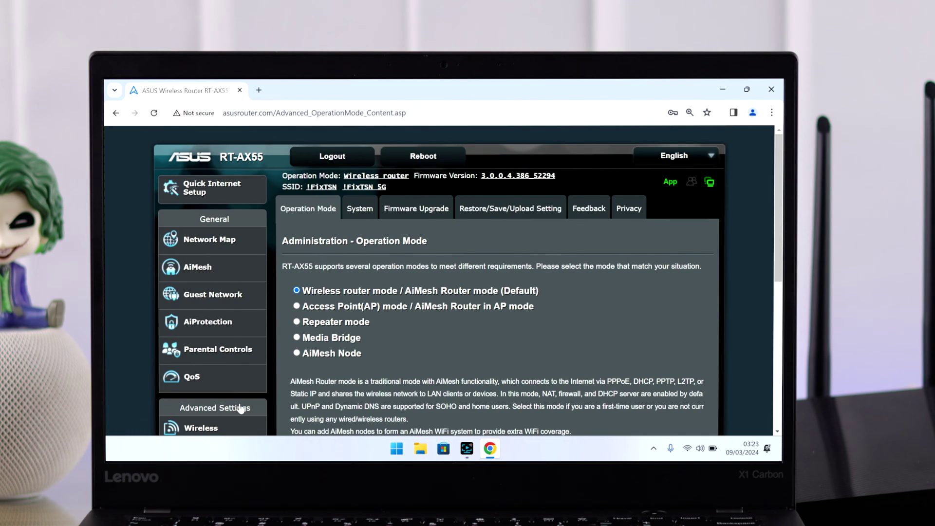
{"action": "left_click", "coordinate": [358, 208]}
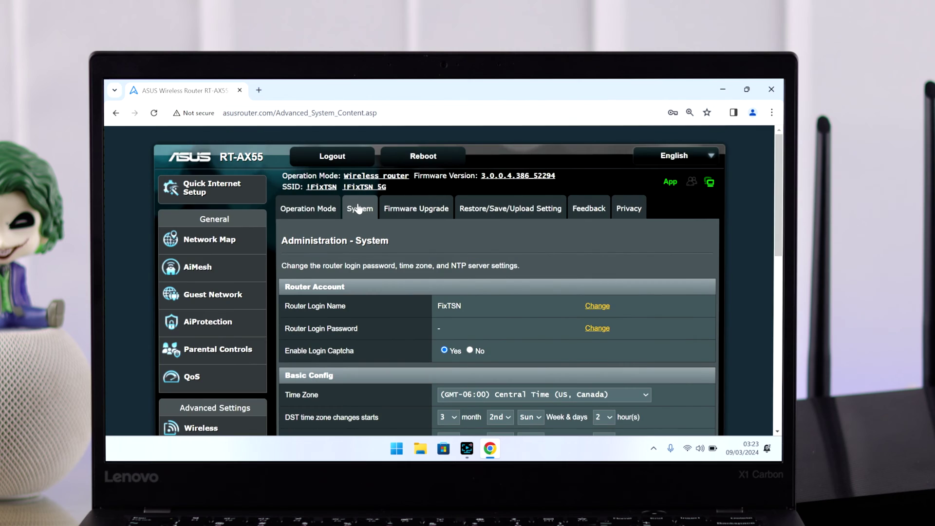
Edit the Router Login Name from FixTSN, verifying with the saved current password.
{"action": "left_click", "coordinate": [597, 306]}
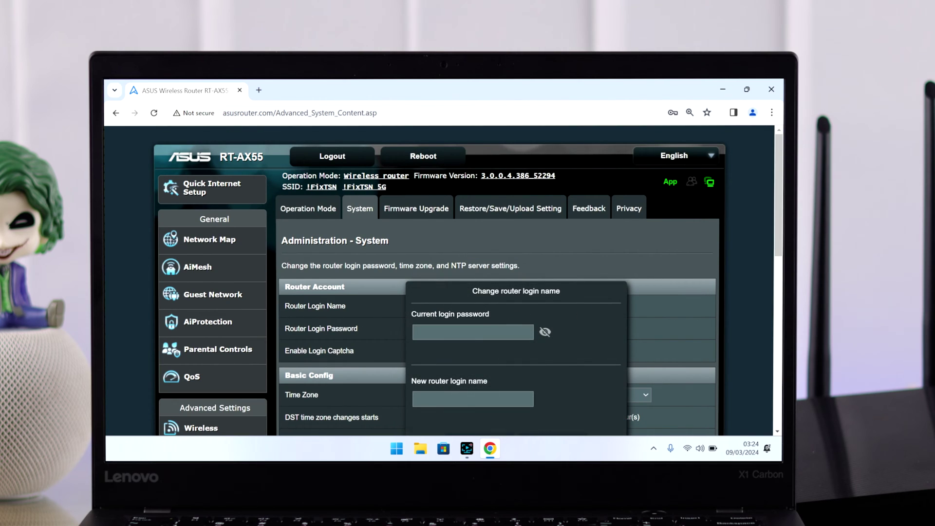
{"action": "left_click", "coordinate": [472, 331]}
{"action": "left_click", "coordinate": [513, 359]}
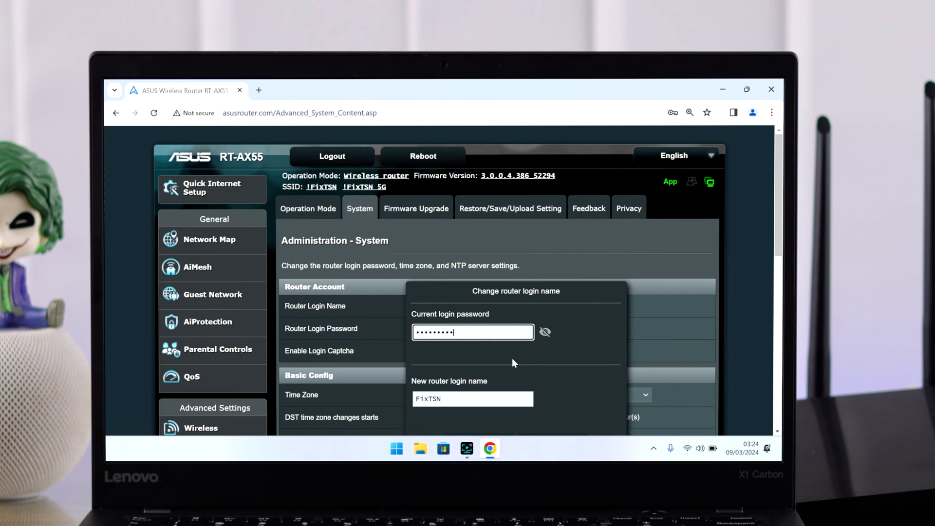
{"action": "scroll", "coordinate": [512, 358], "scroll_direction": "down", "scroll_amount": 1}
{"action": "left_click", "coordinate": [473, 342]}
{"action": "key", "text": "BackSpace"}
{"action": "key", "text": "BackSpace"}
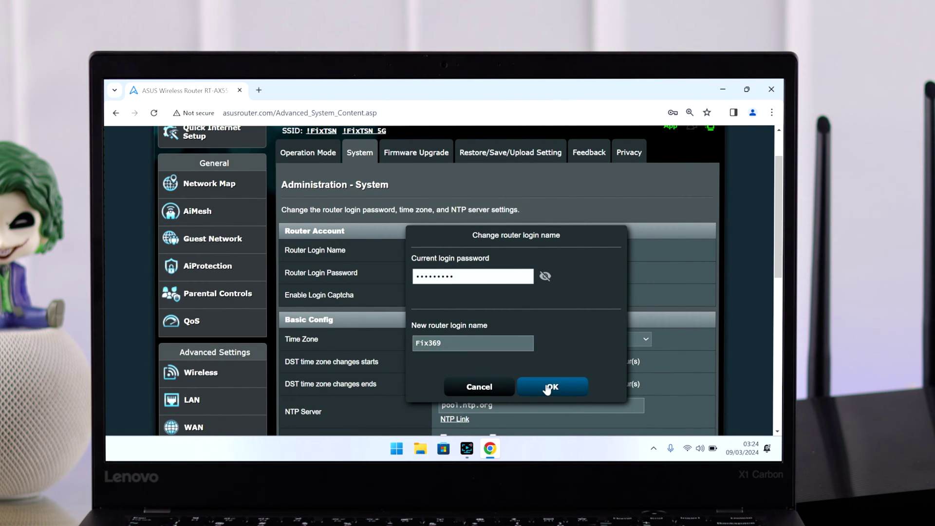
{"action": "left_click", "coordinate": [552, 386]}
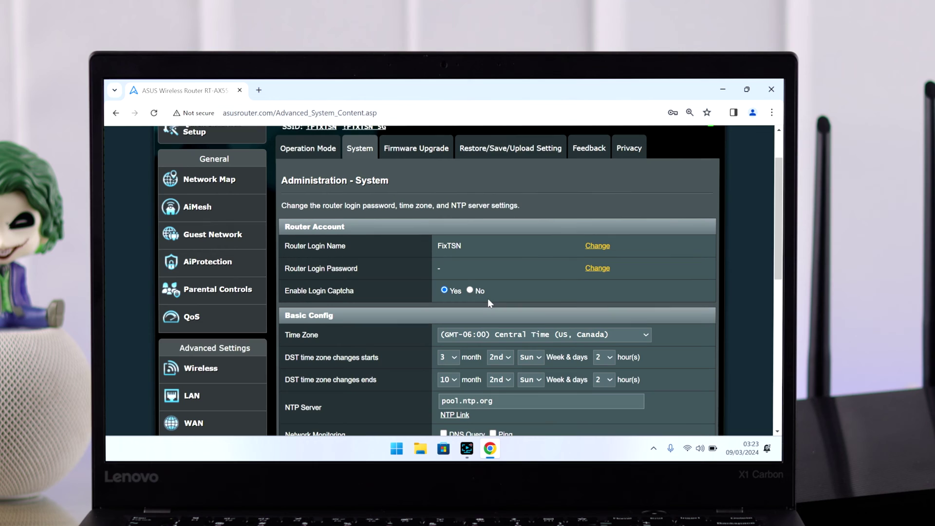
Replace the router login password with a very strong one, verified by the saved current password.
{"action": "left_click", "coordinate": [594, 267]}
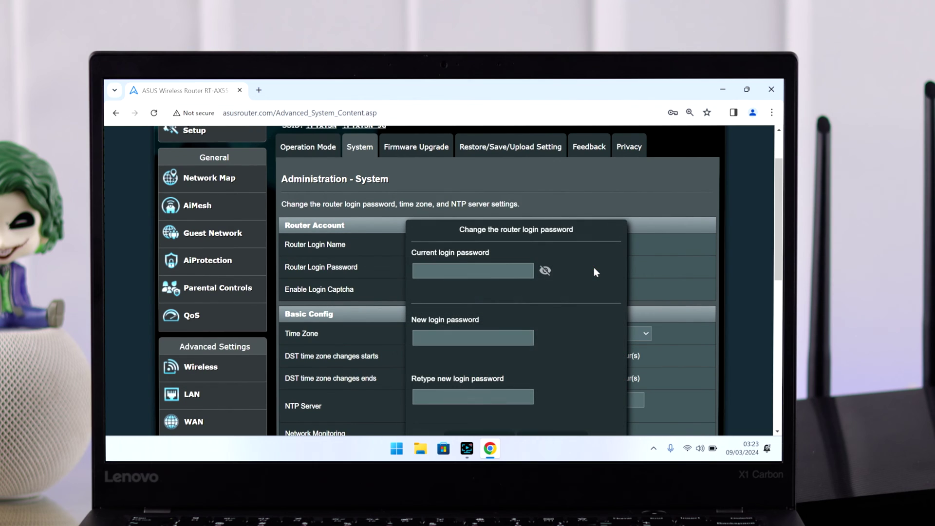
{"action": "left_click", "coordinate": [472, 271]}
{"action": "left_click", "coordinate": [502, 306]}
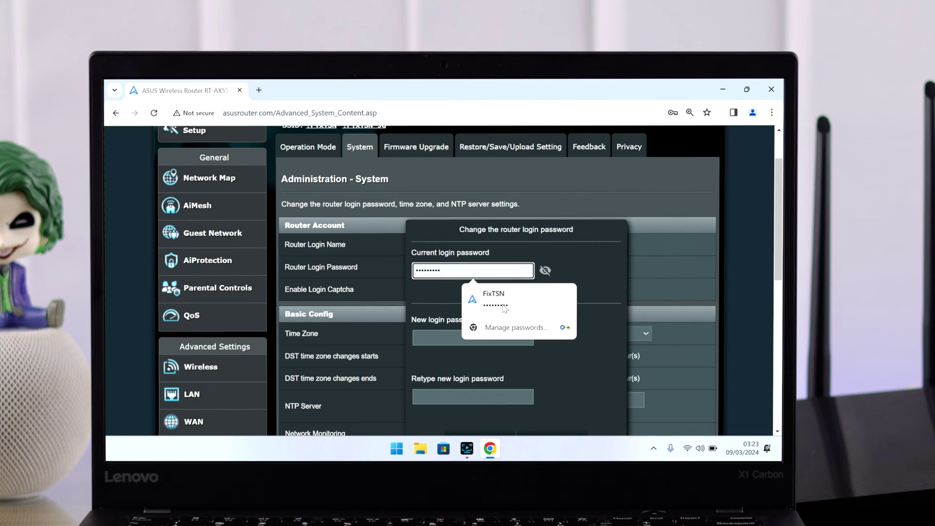
{"action": "left_click", "coordinate": [504, 305]}
{"action": "key", "text": "Tab"}
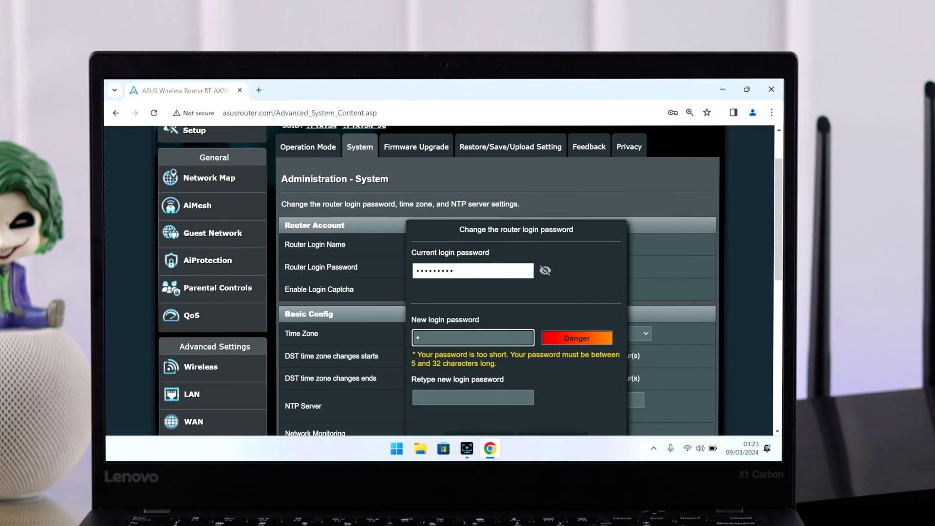
{"action": "key", "text": "Tab"}
{"action": "scroll", "coordinate": [531, 369], "scroll_direction": "down", "scroll_amount": 2}
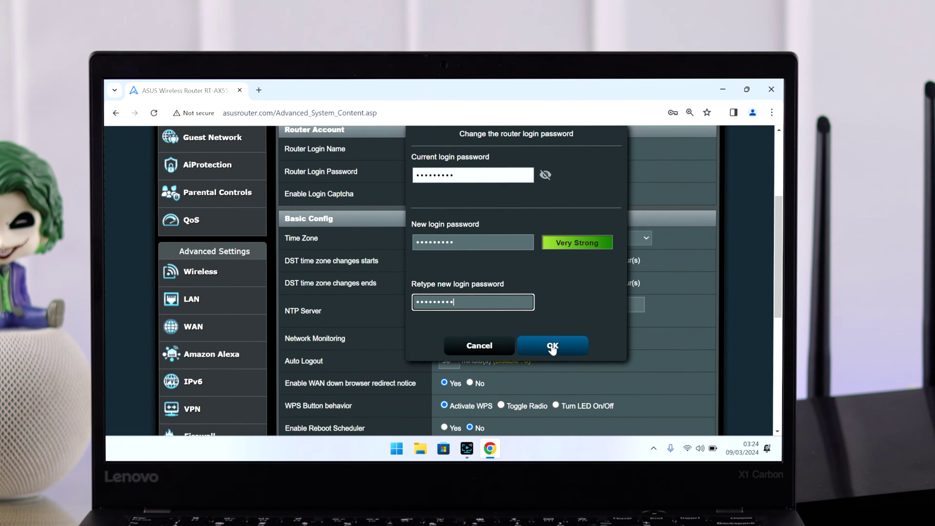
{"action": "left_click", "coordinate": [552, 346]}
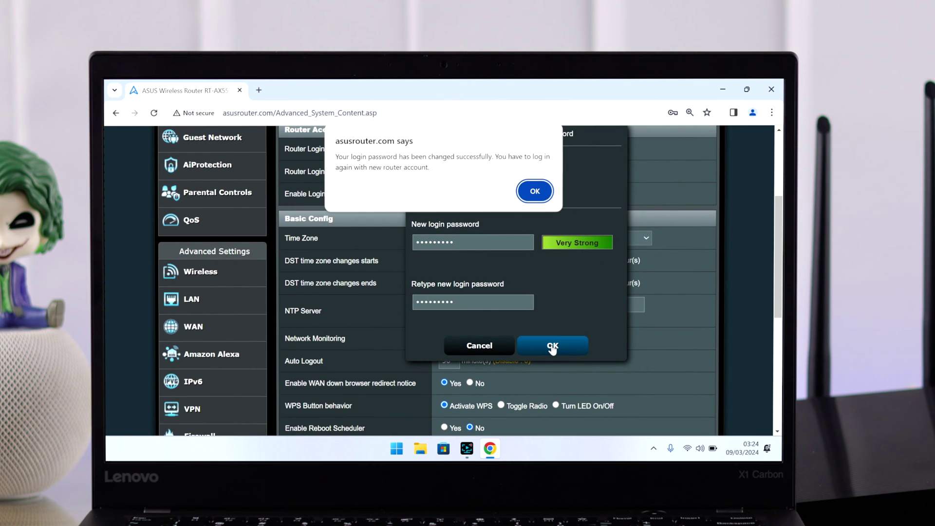
Acknowledge the password-changed notice and sign in with the new username and password.
{"action": "left_click", "coordinate": [535, 191]}
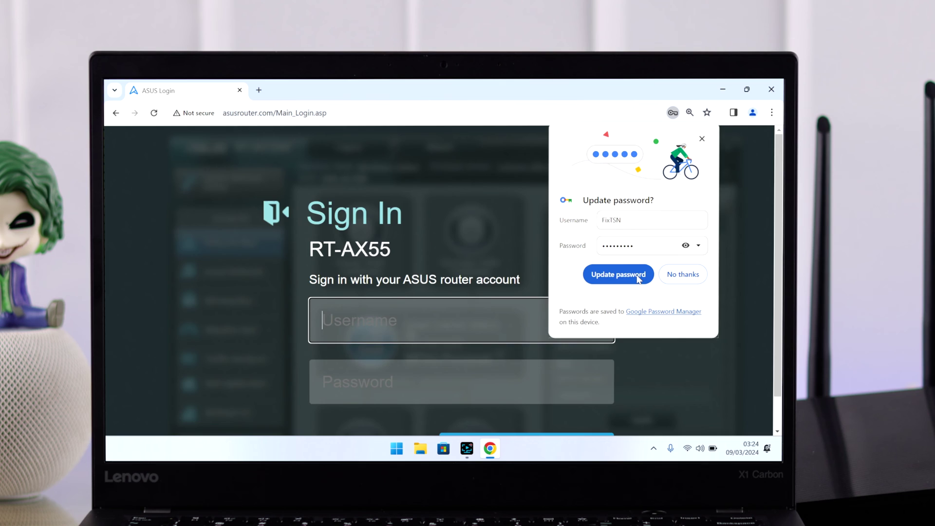
{"action": "left_click", "coordinate": [606, 402]}
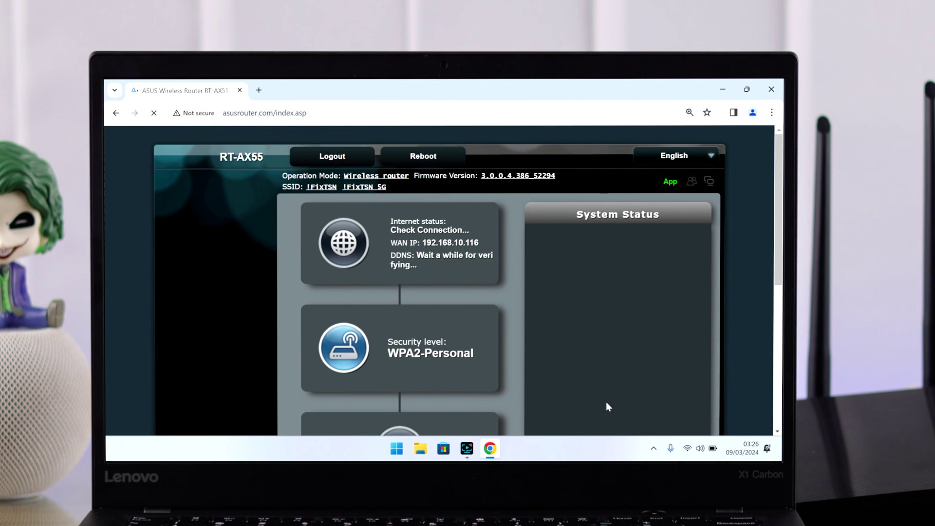